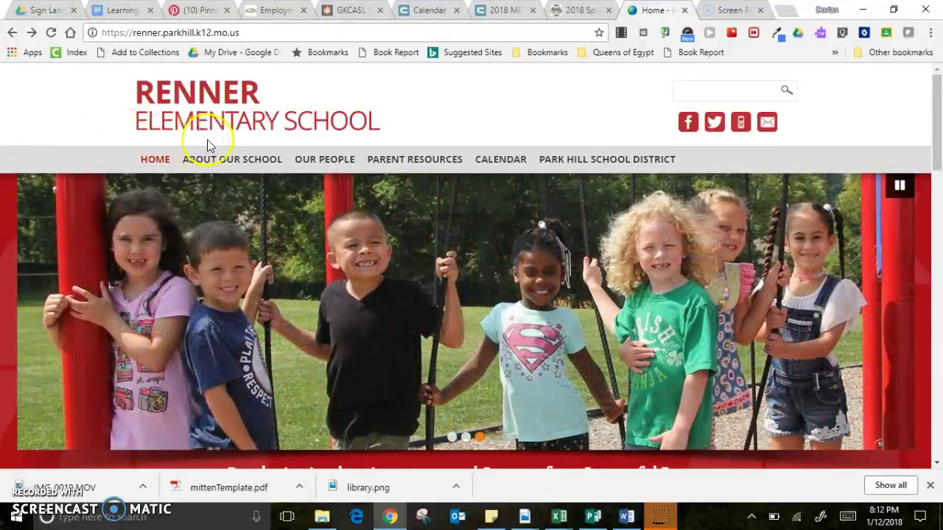
Show the Media Center submenu under About Our School on the Renner Elementary site.
{"action": "mouse_move", "coordinate": [212, 156]}
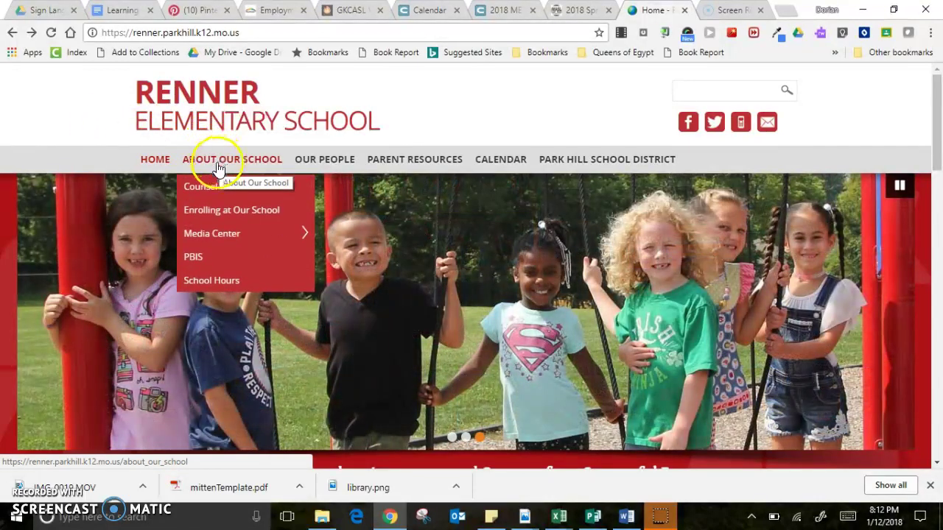
{"action": "mouse_move", "coordinate": [208, 232]}
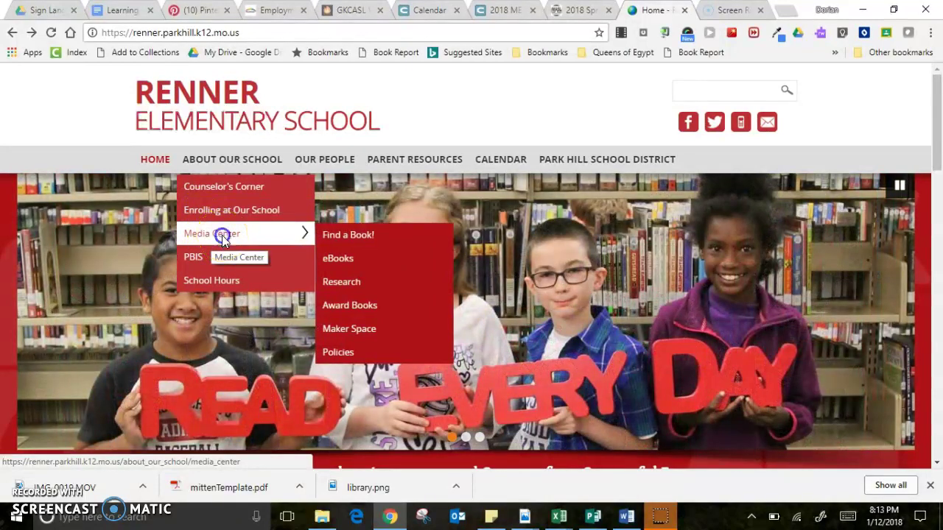
Go to the Media Center's eBooks page and scroll to the Other Online Books logos, including Epic!
{"action": "left_click", "coordinate": [221, 235]}
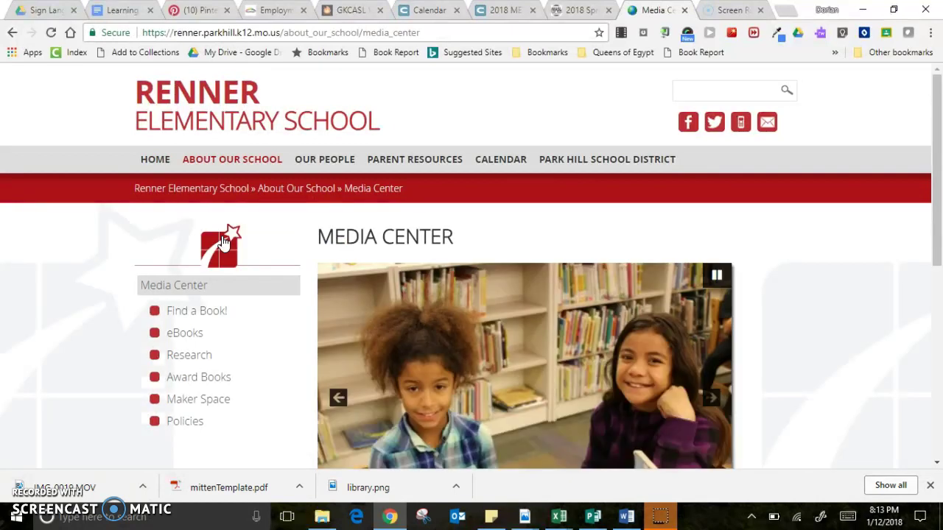
{"action": "scroll", "coordinate": [59, 246], "scroll_direction": "down", "scroll_amount": 2}
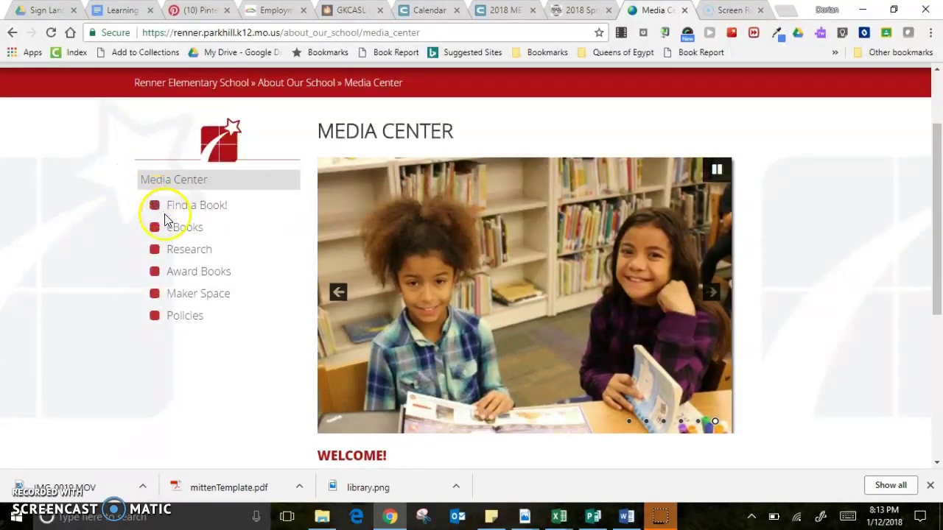
{"action": "left_click", "coordinate": [190, 234]}
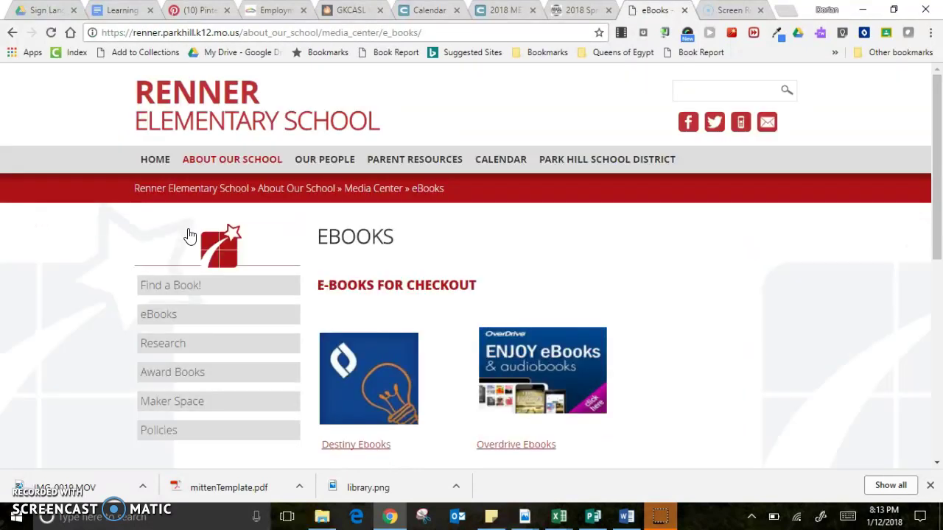
{"action": "scroll", "coordinate": [189, 234], "scroll_direction": "down", "scroll_amount": 2}
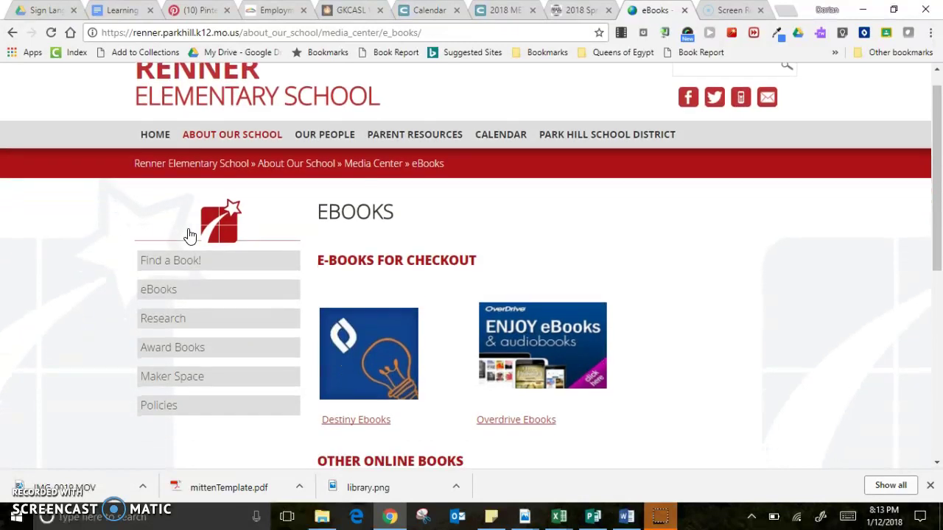
{"action": "scroll", "coordinate": [189, 236], "scroll_direction": "down", "scroll_amount": 2}
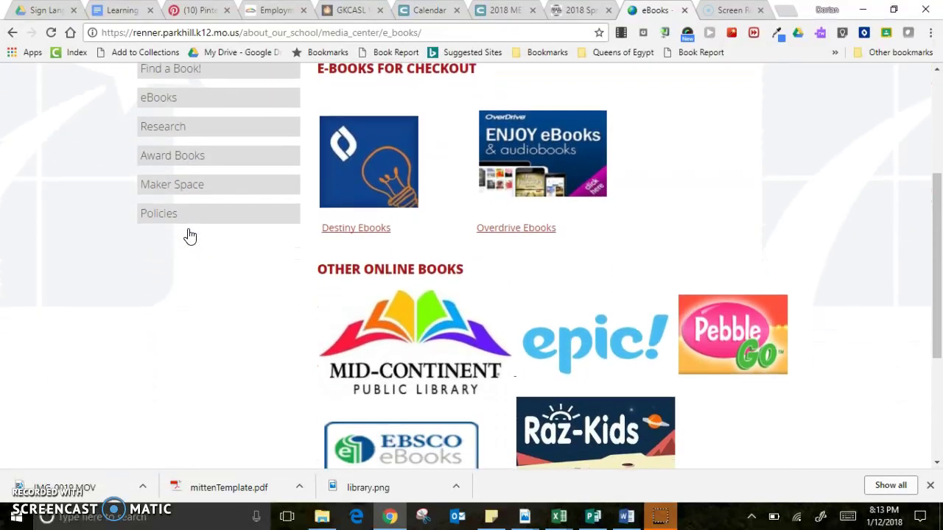
{"action": "left_click", "coordinate": [340, 192]}
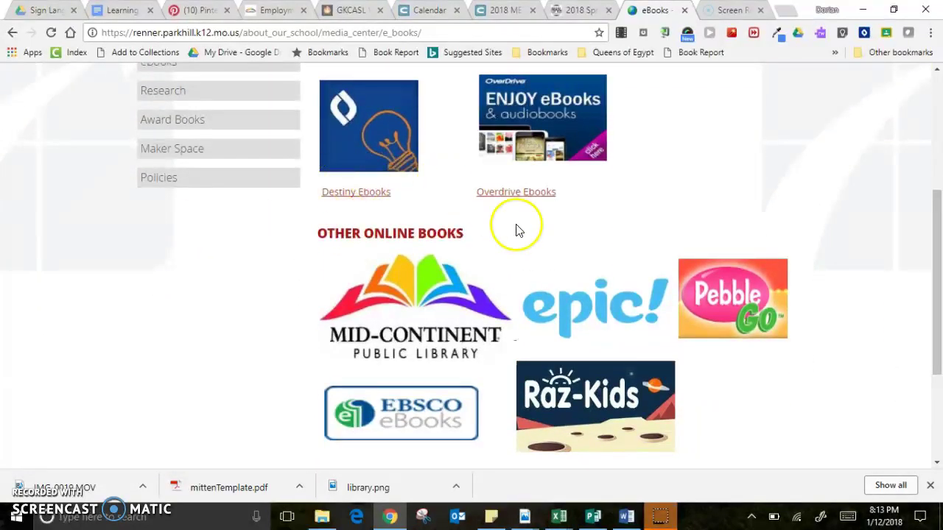
Go to Epic!'s Educators section and start the free educator sign-up.
{"action": "left_click", "coordinate": [616, 309]}
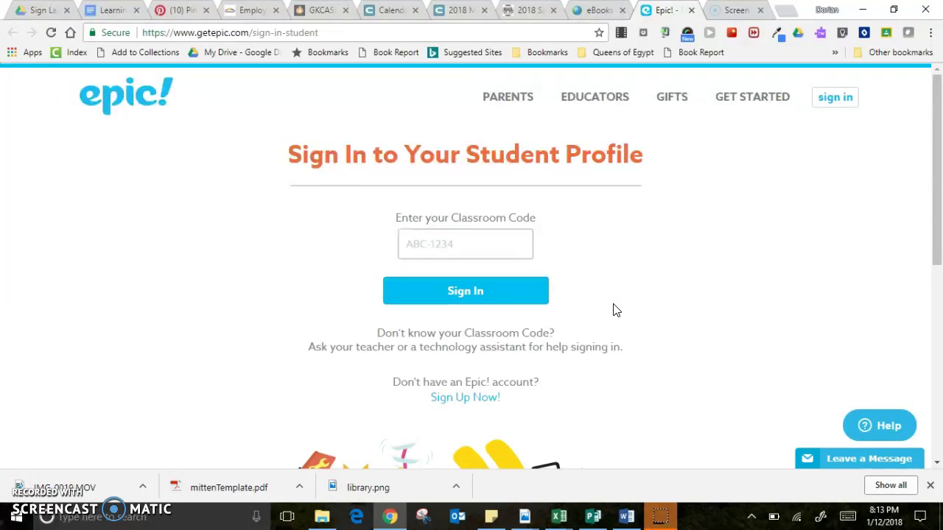
{"action": "left_click", "coordinate": [595, 101]}
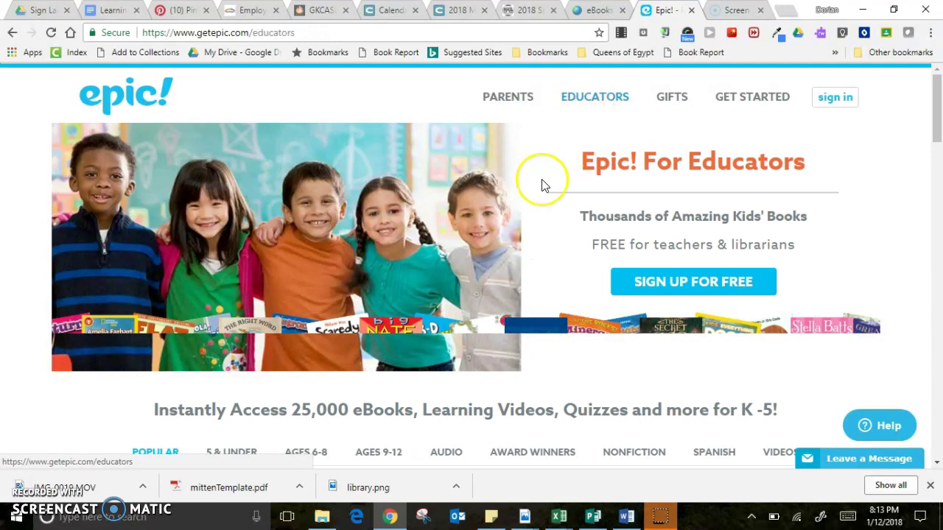
{"action": "scroll", "coordinate": [543, 184], "scroll_direction": "down", "scroll_amount": 1}
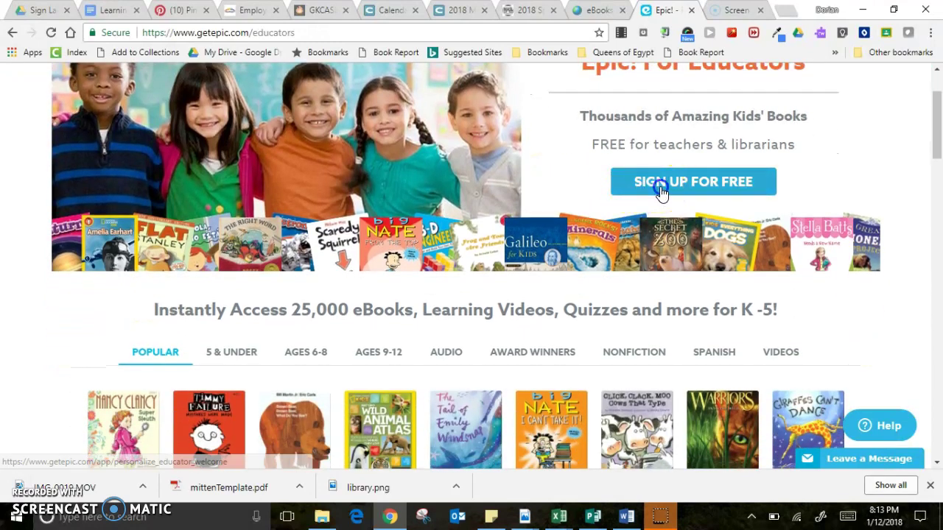
{"action": "left_click", "coordinate": [661, 185]}
{"action": "left_click", "coordinate": [475, 339]}
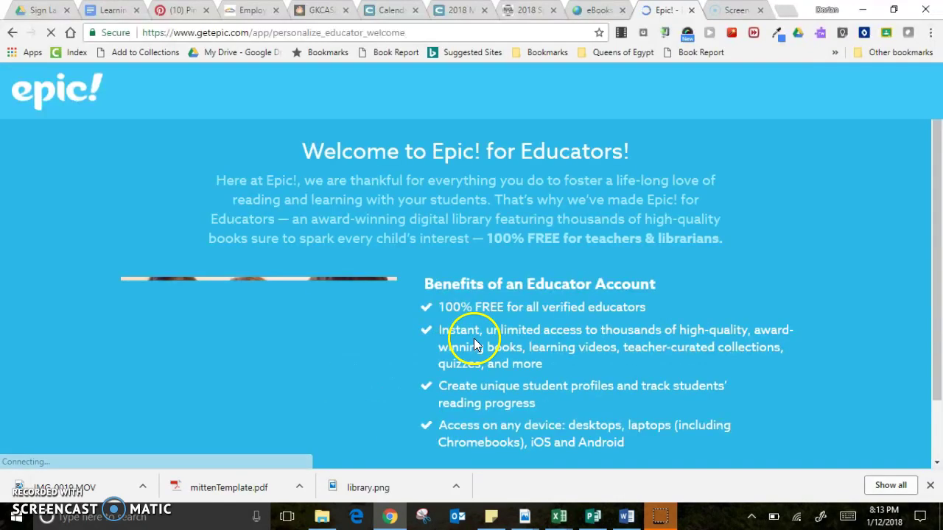
{"action": "scroll", "coordinate": [475, 339], "scroll_direction": "down", "scroll_amount": 1}
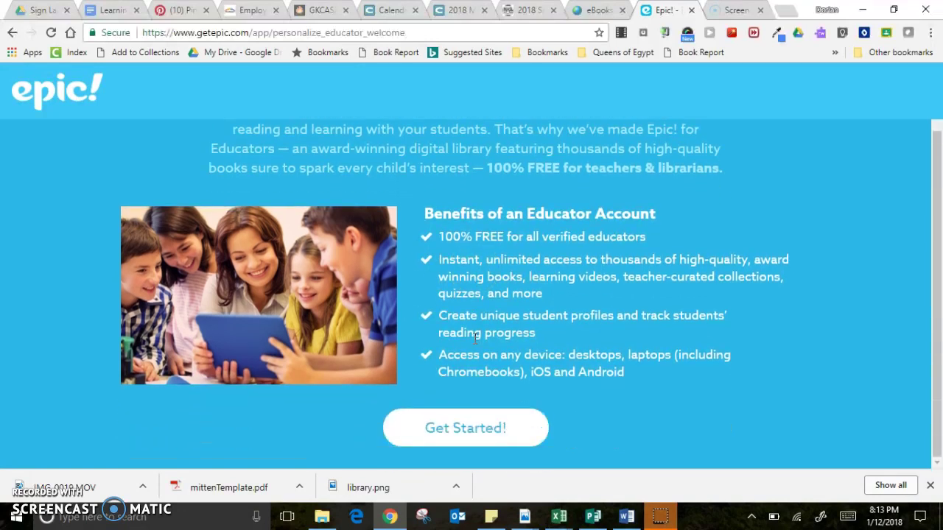
Begin the educator account with Get Started!, skim the school form, then return to the Epic! home.
{"action": "left_click", "coordinate": [460, 428]}
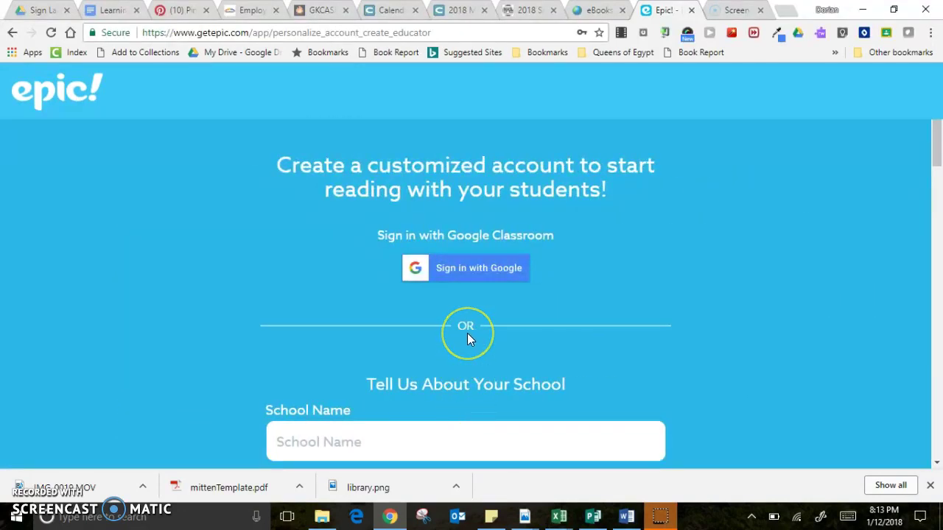
{"action": "scroll", "coordinate": [467, 333], "scroll_direction": "down", "scroll_amount": 1}
{"action": "scroll", "coordinate": [468, 333], "scroll_direction": "down", "scroll_amount": 2}
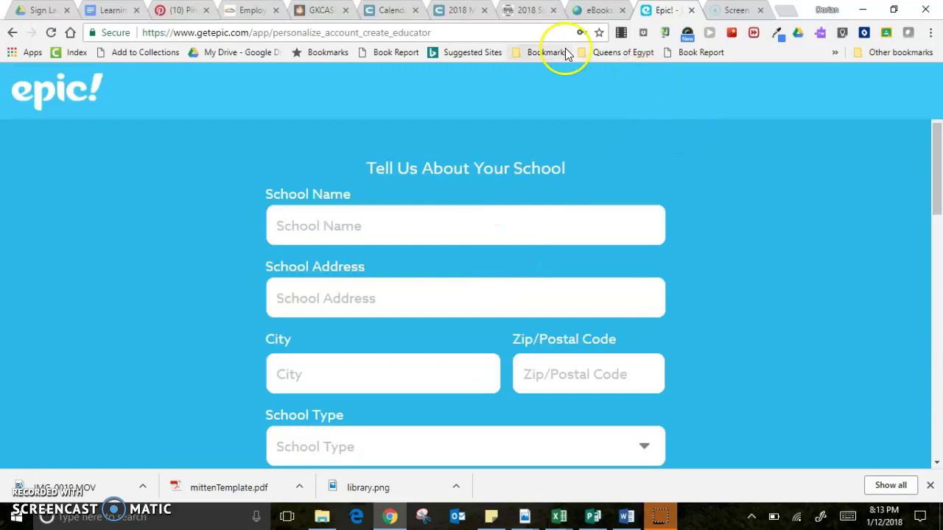
{"action": "scroll", "coordinate": [547, 137], "scroll_direction": "up", "scroll_amount": 3}
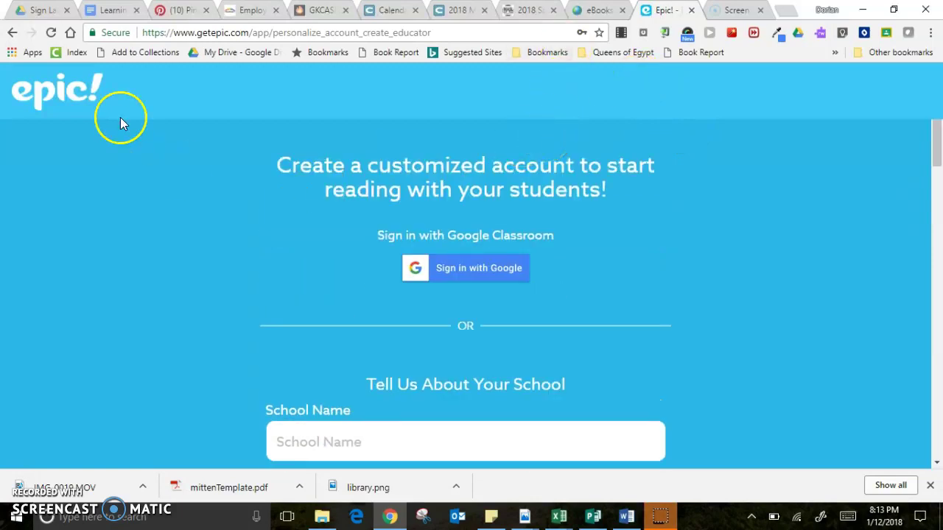
{"action": "left_click", "coordinate": [81, 96]}
{"action": "left_click", "coordinate": [29, 482]}
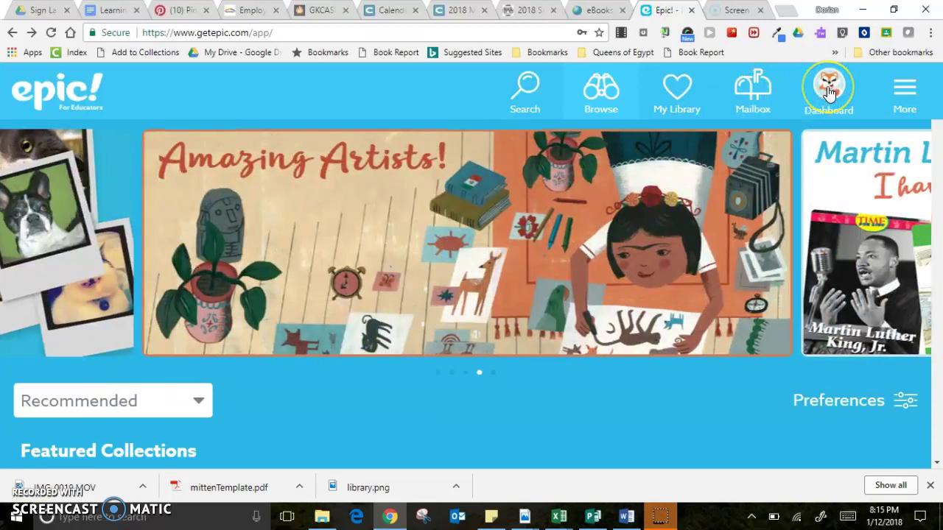
Review the dashboard's 83 student profiles with books finished, hours read and last-active dates.
{"action": "left_click", "coordinate": [828, 89]}
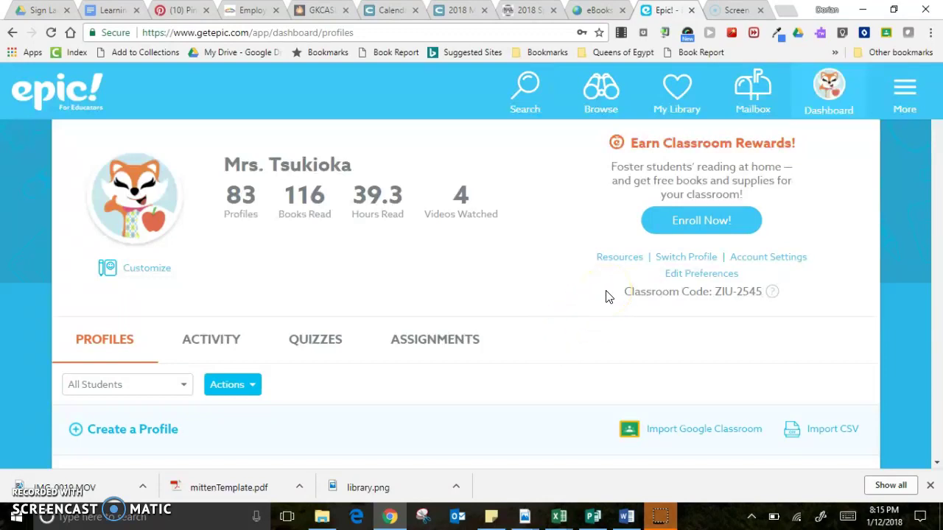
{"action": "scroll", "coordinate": [574, 218], "scroll_direction": "down", "scroll_amount": 1}
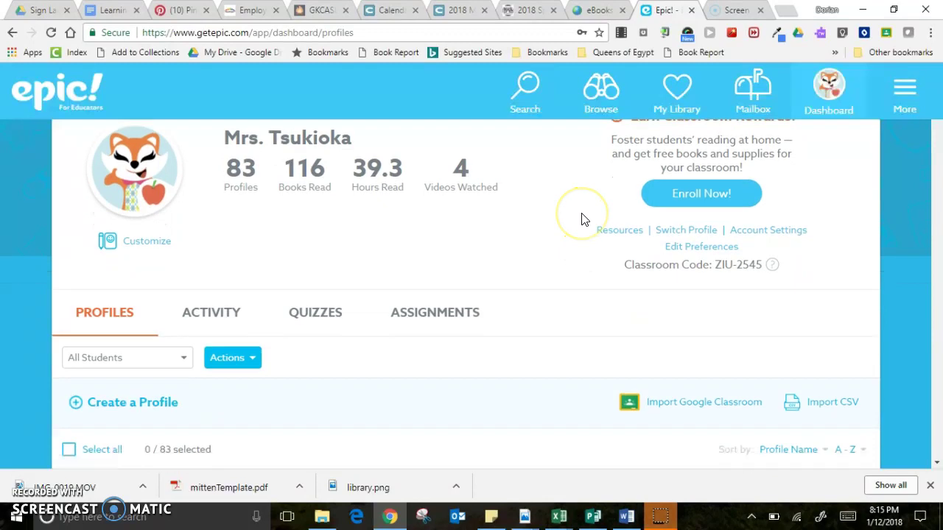
{"action": "scroll", "coordinate": [581, 219], "scroll_direction": "down", "scroll_amount": 1}
{"action": "scroll", "coordinate": [582, 220], "scroll_direction": "up", "scroll_amount": 1}
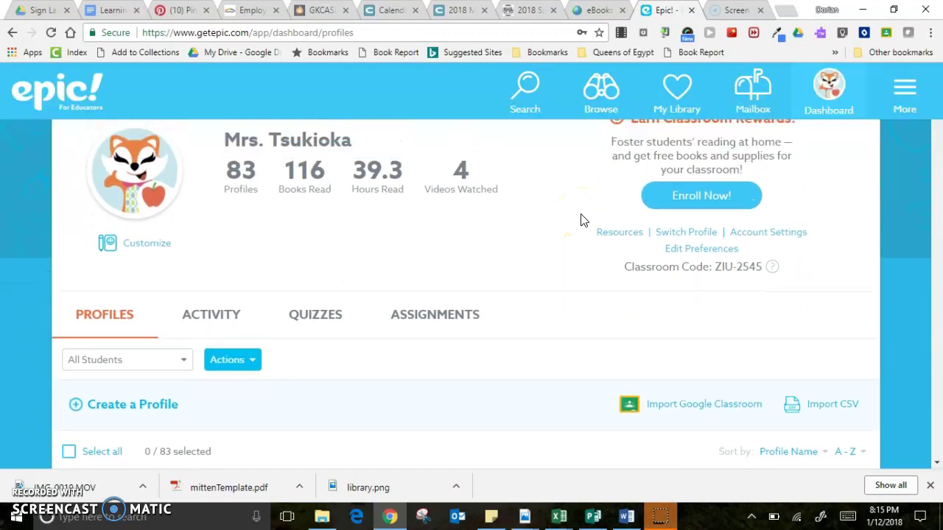
{"action": "scroll", "coordinate": [582, 219], "scroll_direction": "up", "scroll_amount": 1}
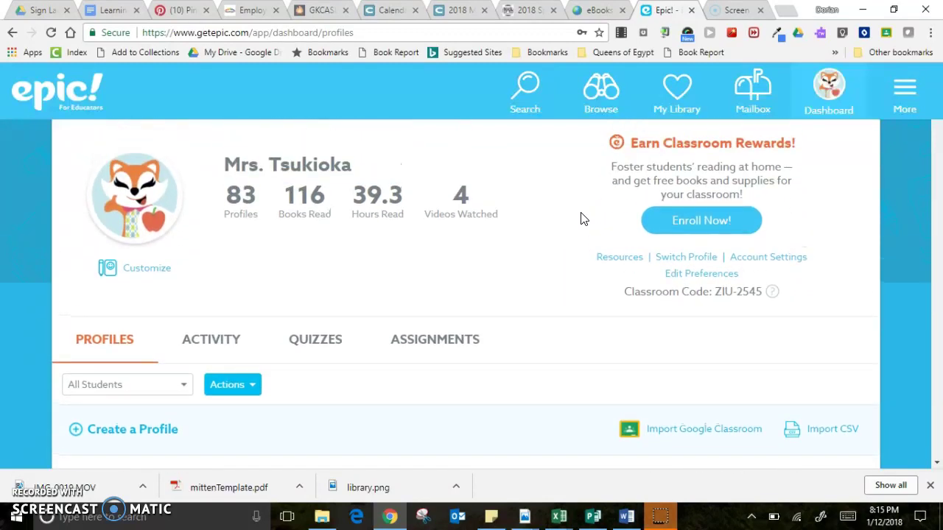
{"action": "scroll", "coordinate": [582, 219], "scroll_direction": "down", "scroll_amount": 1}
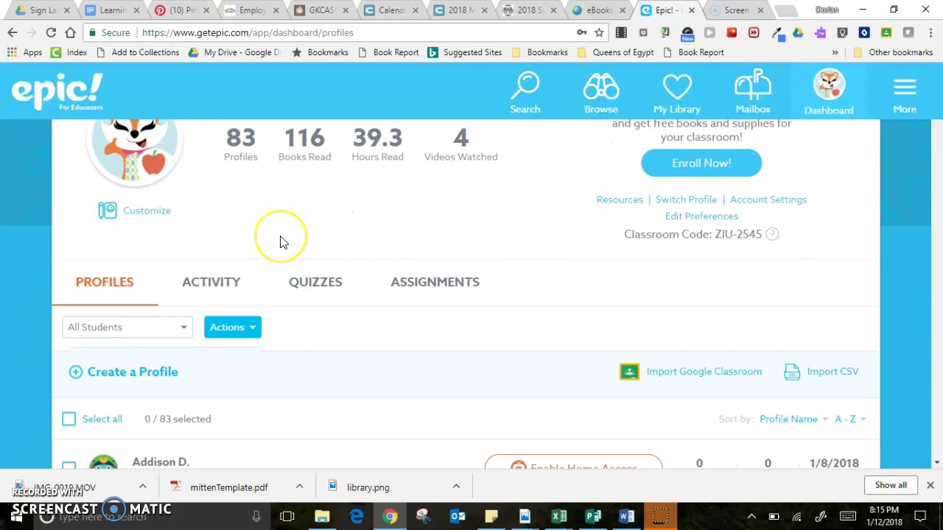
{"action": "scroll", "coordinate": [280, 242], "scroll_direction": "down", "scroll_amount": 3}
{"action": "scroll", "coordinate": [279, 242], "scroll_direction": "down", "scroll_amount": 5}
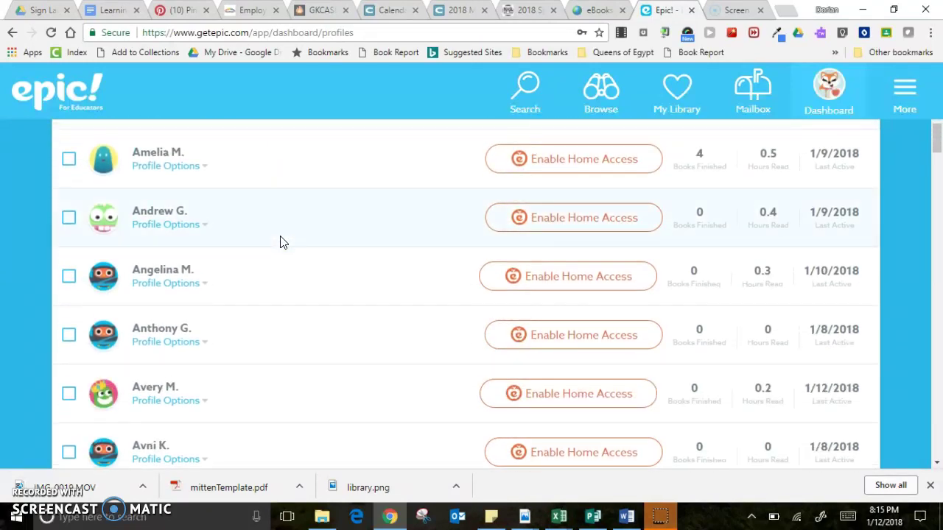
{"action": "scroll", "coordinate": [280, 242], "scroll_direction": "down", "scroll_amount": 6}
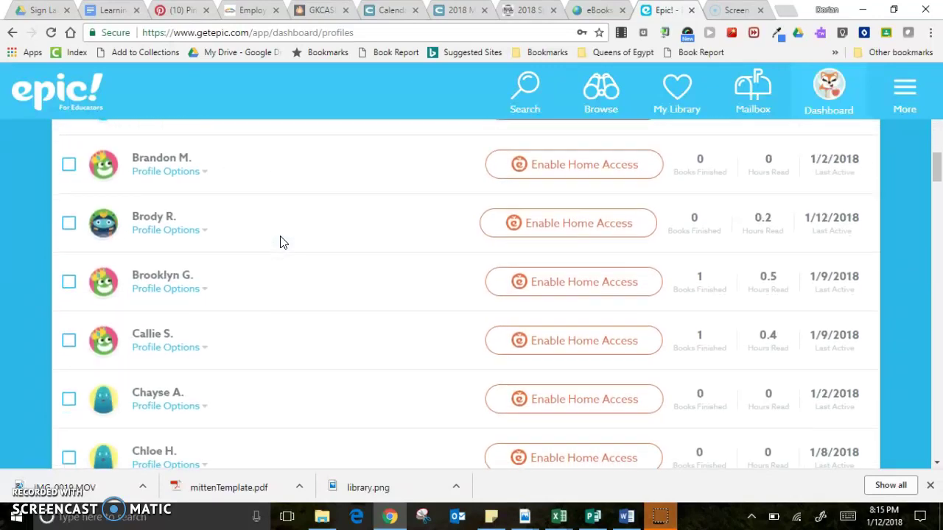
{"action": "scroll", "coordinate": [280, 242], "scroll_direction": "up", "scroll_amount": 15}
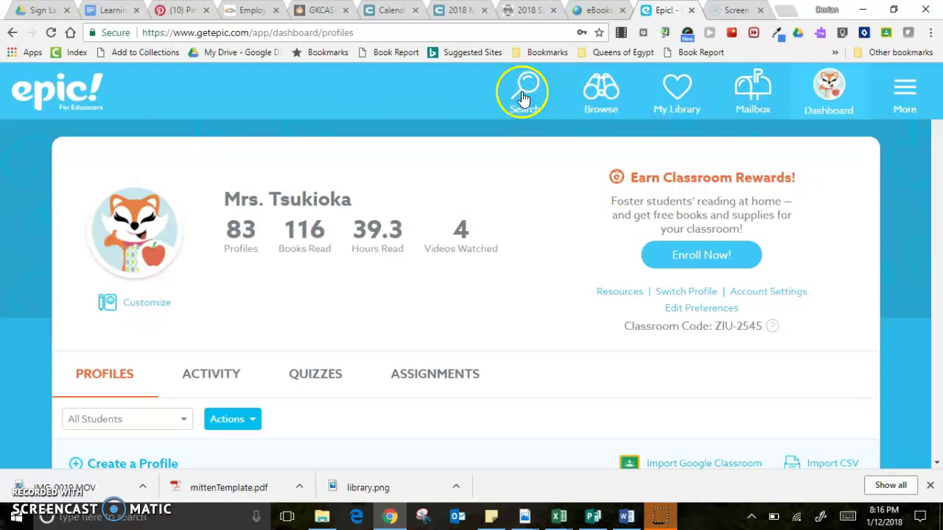
{"action": "left_click", "coordinate": [599, 90]}
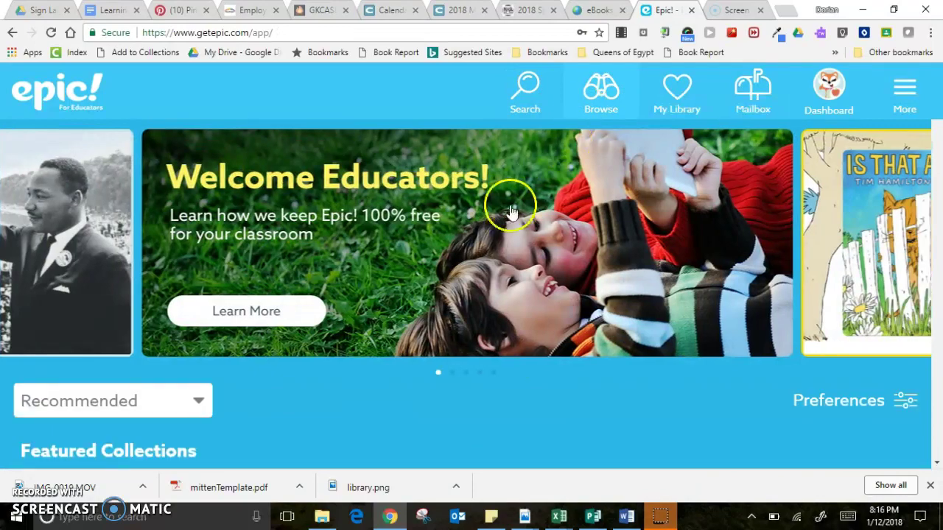
{"action": "scroll", "coordinate": [480, 280], "scroll_direction": "down", "scroll_amount": 6}
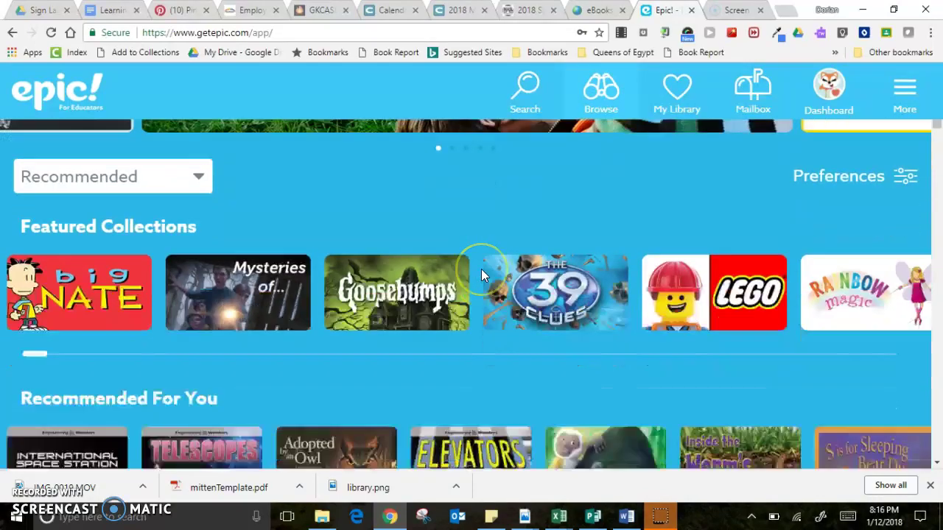
{"action": "scroll", "coordinate": [481, 268], "scroll_direction": "down", "scroll_amount": 6}
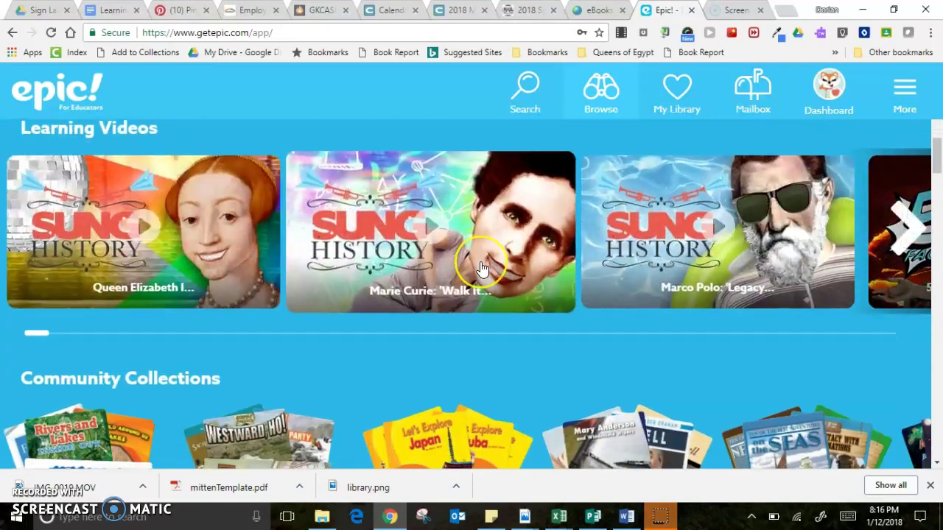
{"action": "left_click", "coordinate": [482, 269]}
{"action": "scroll", "coordinate": [481, 258], "scroll_direction": "down", "scroll_amount": 3}
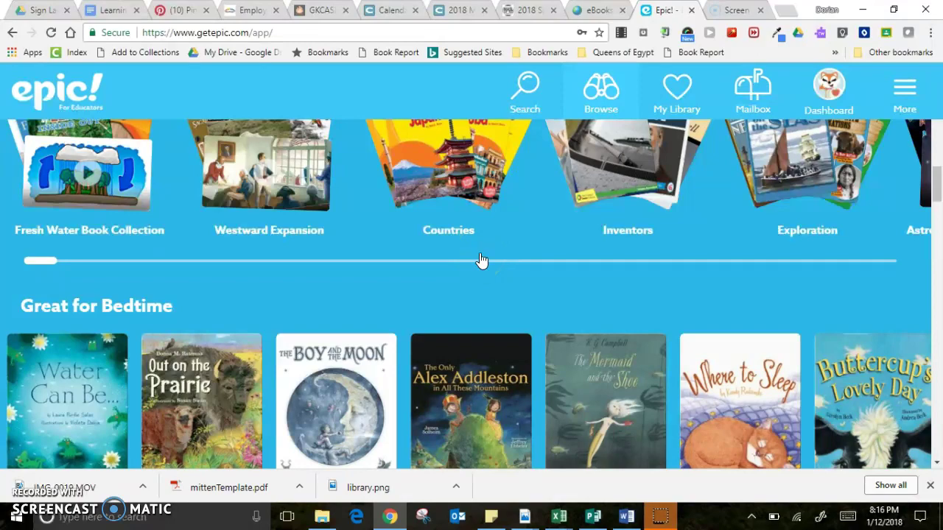
{"action": "scroll", "coordinate": [481, 260], "scroll_direction": "up", "scroll_amount": 6}
{"action": "scroll", "coordinate": [479, 260], "scroll_direction": "up", "scroll_amount": 5}
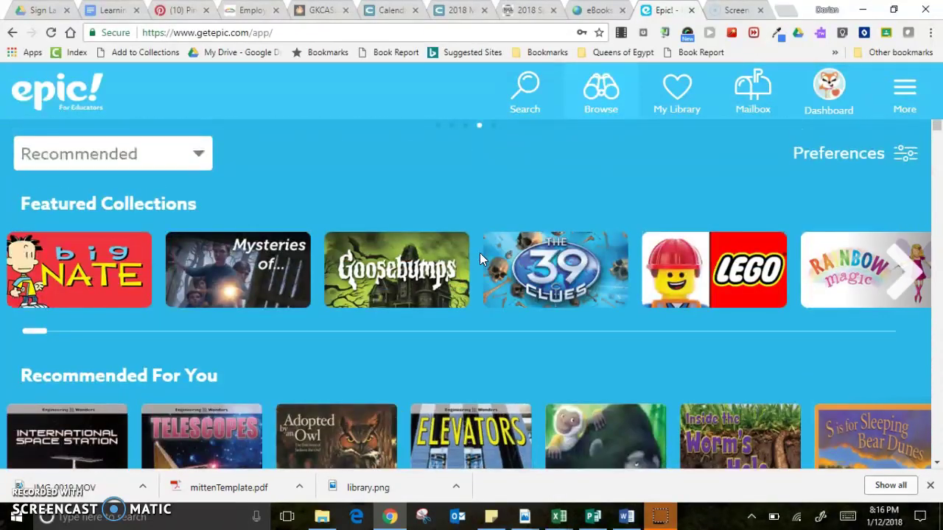
{"action": "scroll", "coordinate": [481, 254], "scroll_direction": "up", "scroll_amount": 1}
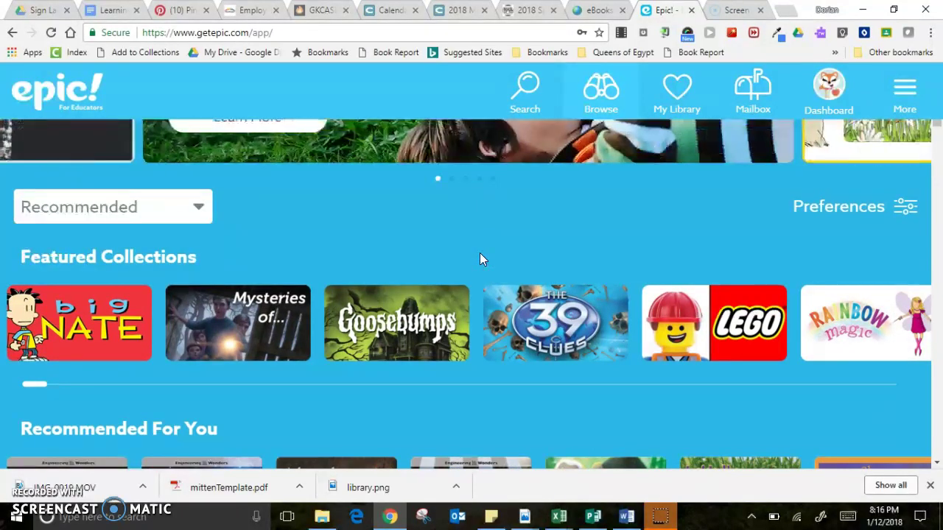
On the search page, enter 'american colonies', then replace it with 'colonies'.
{"action": "left_click", "coordinate": [530, 87]}
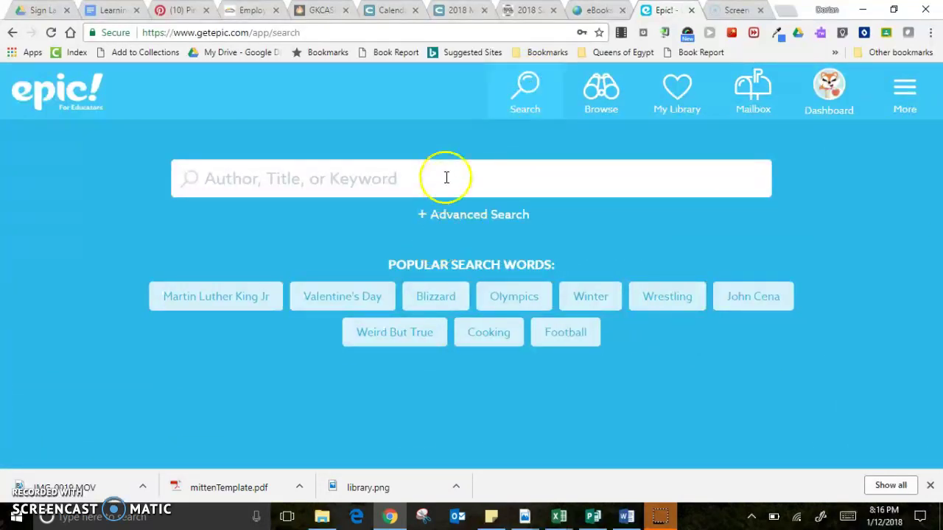
{"action": "left_click", "coordinate": [449, 173]}
{"action": "left_click_drag", "start_coordinate": [451, 174], "coordinate": [500, 188]}
{"action": "type", "text": "am"}
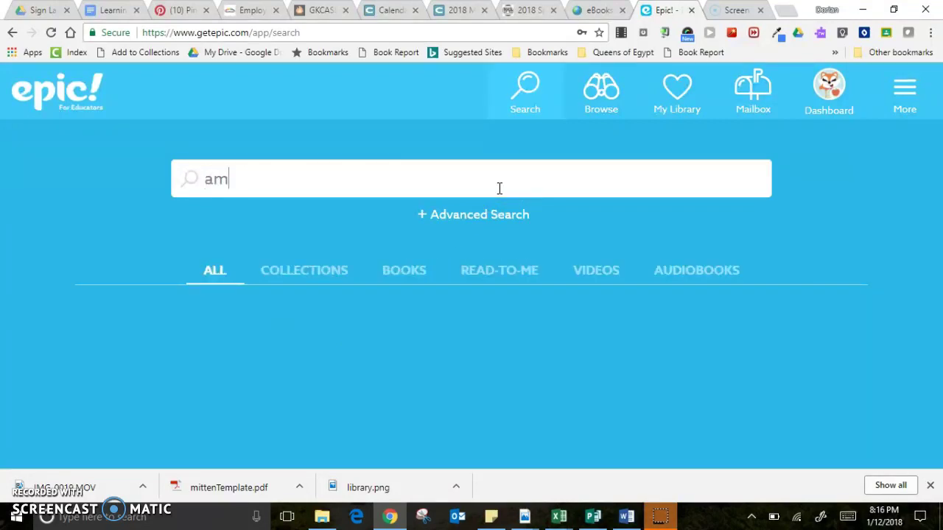
{"action": "type", "text": "erican colonies"}
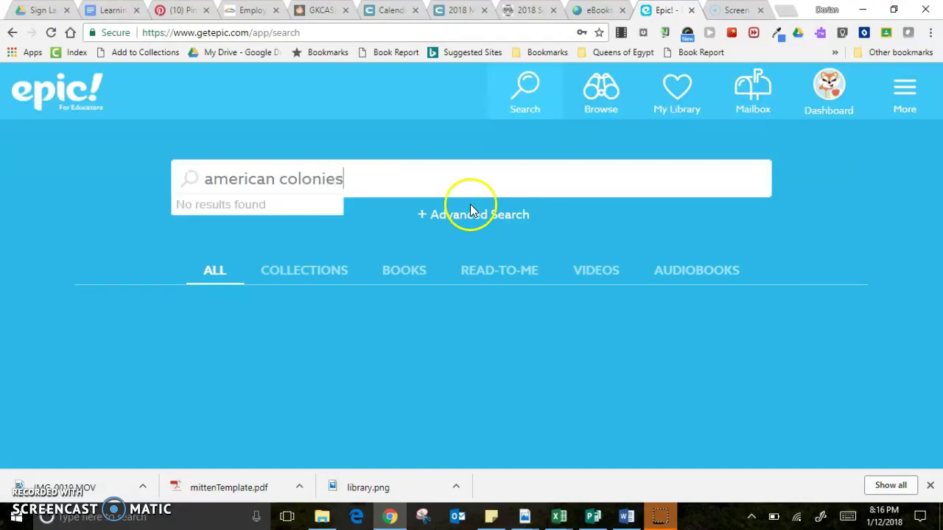
{"action": "key", "text": "BackSpace"}
{"action": "key", "text": "BackSpace"}
{"action": "key", "text": "BackSpace"}
{"action": "key", "text": "BackSpace"}
{"action": "key", "text": "BackSpace"}
{"action": "key", "text": "BackSpace"}
{"action": "key", "text": "BackSpace"}
{"action": "key", "text": "BackSpace"}
{"action": "key", "text": "BackSpace"}
{"action": "key", "text": "BackSpace"}
{"action": "key", "text": "BackSpace"}
{"action": "key", "text": "BackSpace"}
{"action": "key", "text": "BackSpace"}
{"action": "key", "text": "BackSpace"}
{"action": "key", "text": "BackSpace"}
{"action": "key", "text": "BackSpace"}
{"action": "key", "text": "BackSpace"}
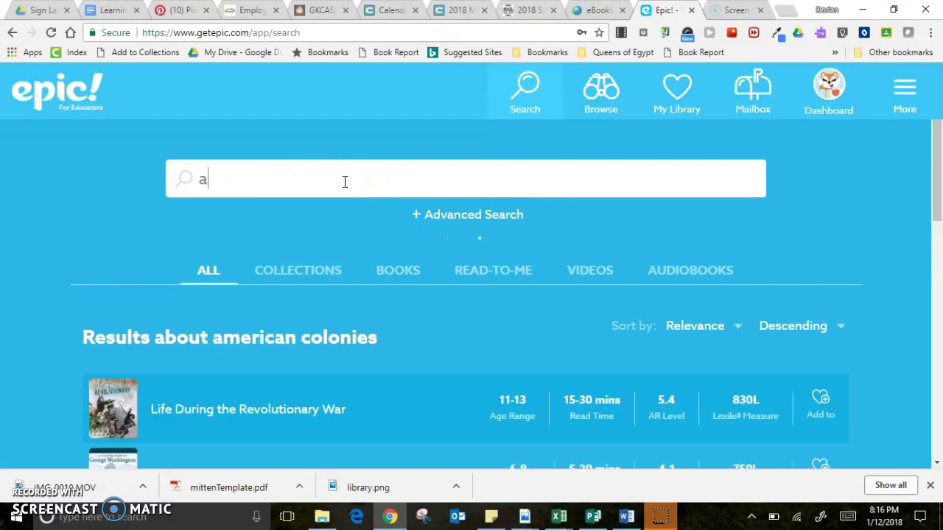
{"action": "type", "text": "colonies"}
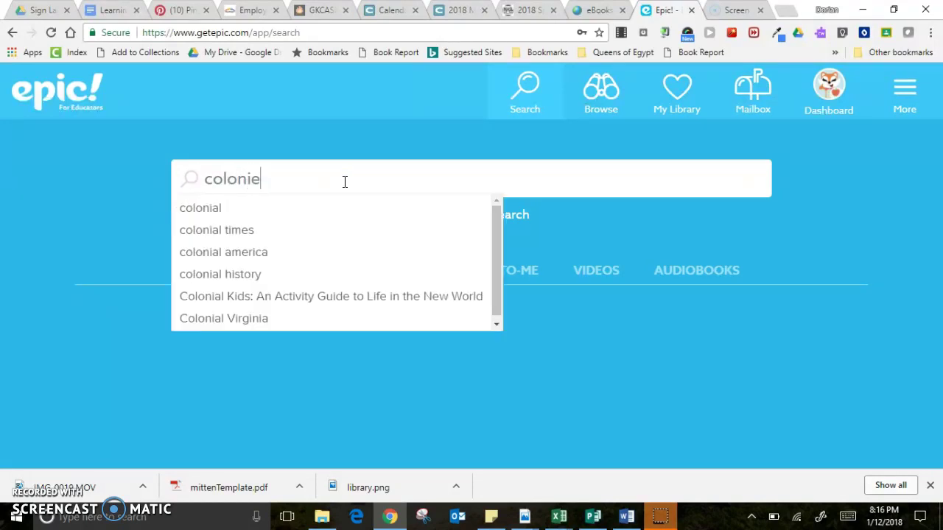
Search for 'colonies' and scroll through results like the Colonies and Thirteen Colonies collections.
{"action": "left_click", "coordinate": [197, 207]}
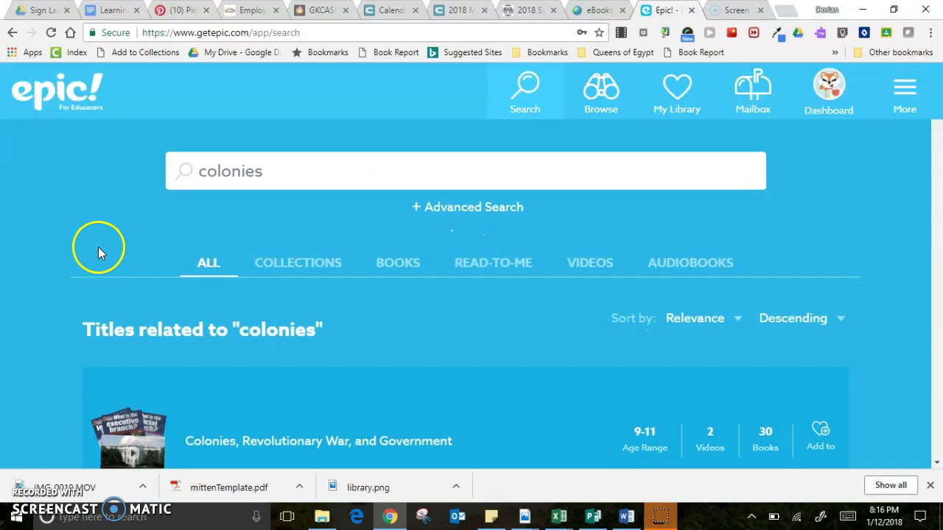
{"action": "scroll", "coordinate": [98, 247], "scroll_direction": "down", "scroll_amount": 3}
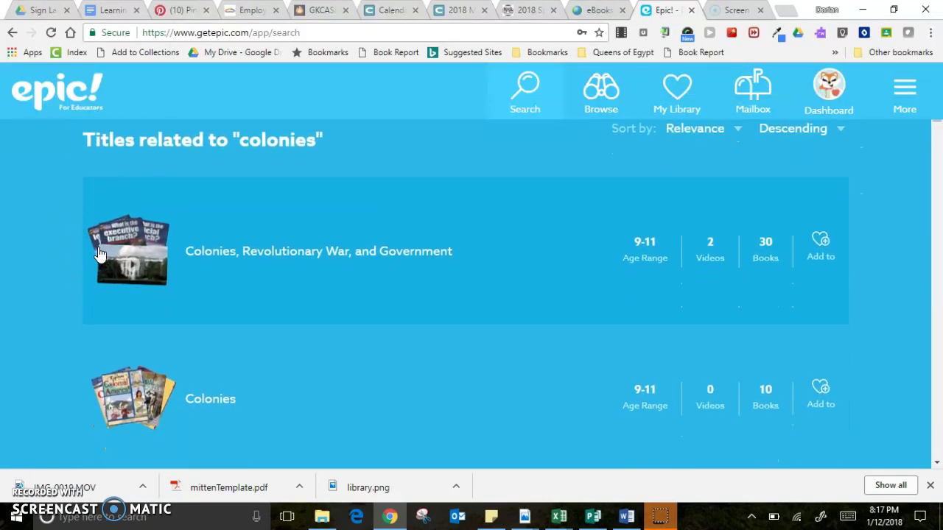
{"action": "scroll", "coordinate": [99, 255], "scroll_direction": "down", "scroll_amount": 2}
{"action": "scroll", "coordinate": [97, 247], "scroll_direction": "down", "scroll_amount": 5}
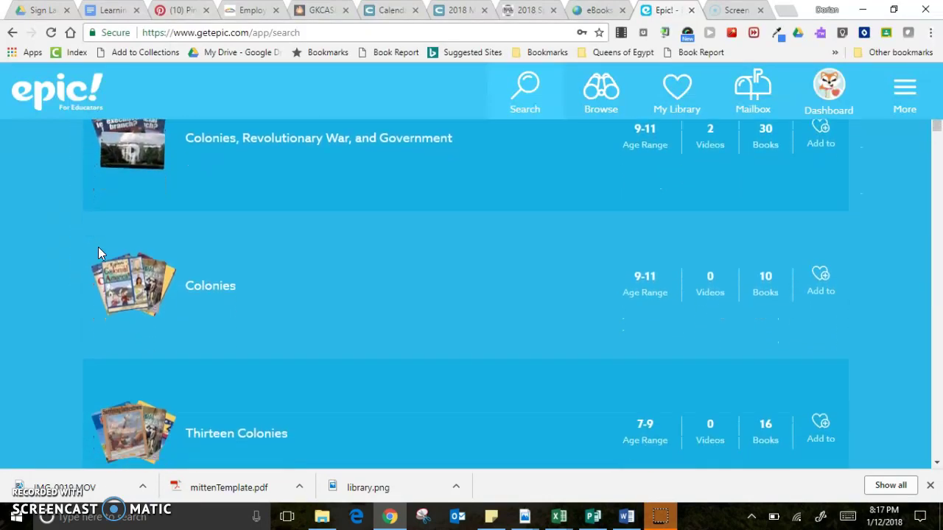
{"action": "scroll", "coordinate": [99, 238], "scroll_direction": "down", "scroll_amount": 5}
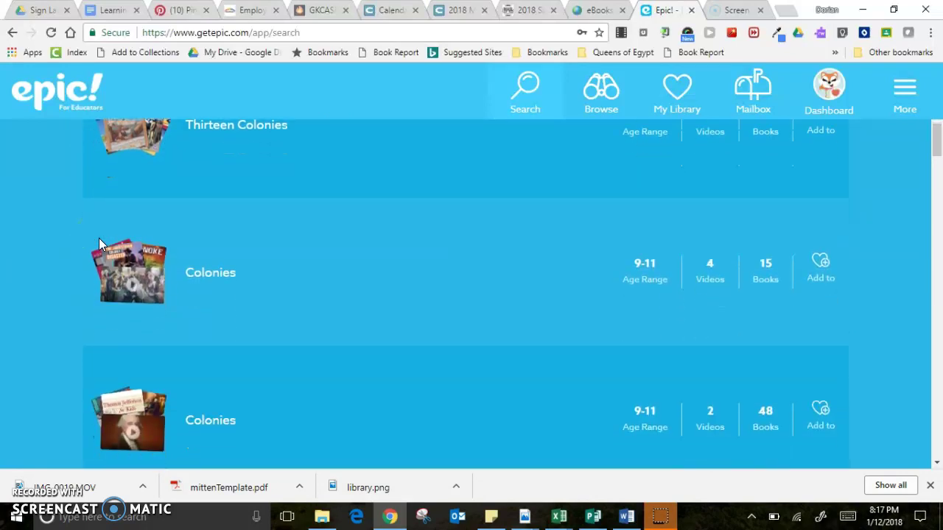
{"action": "scroll", "coordinate": [100, 244], "scroll_direction": "down", "scroll_amount": 1}
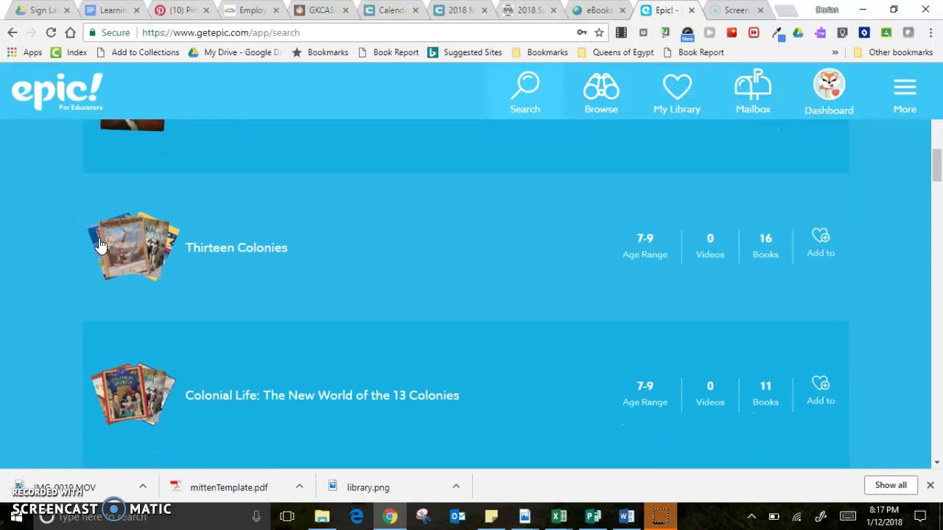
{"action": "scroll", "coordinate": [99, 238], "scroll_direction": "up", "scroll_amount": 3}
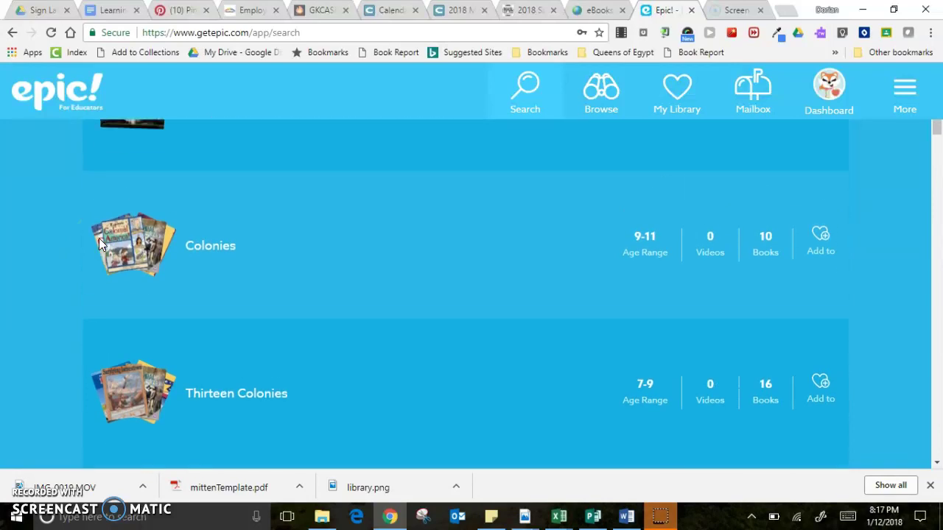
Browse the 10-book Colonies collection, then go to the collections in My Library.
{"action": "left_click", "coordinate": [154, 275]}
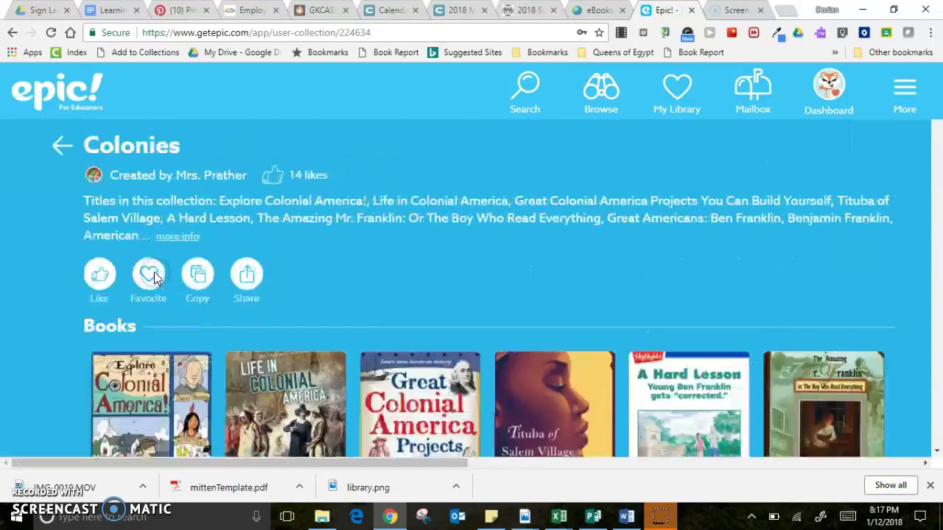
{"action": "scroll", "coordinate": [412, 279], "scroll_direction": "down", "scroll_amount": 2}
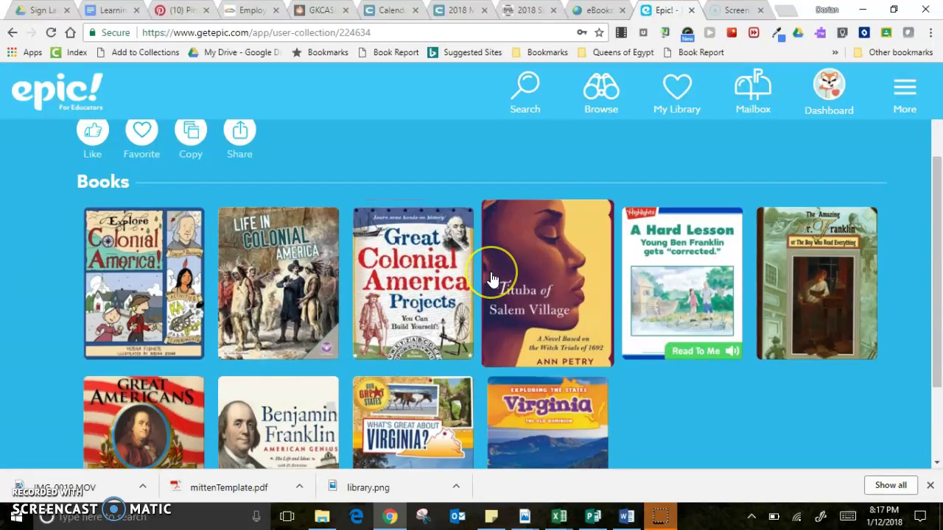
{"action": "left_click", "coordinate": [57, 342]}
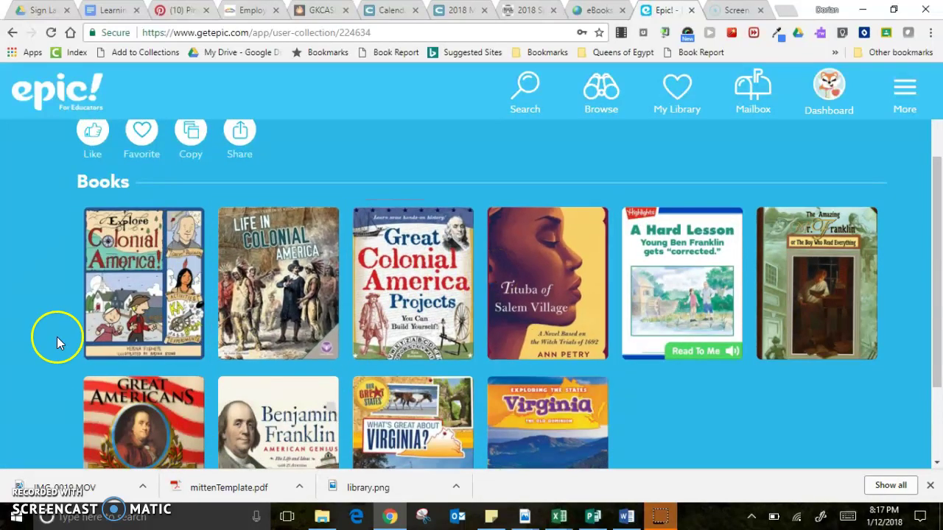
{"action": "scroll", "coordinate": [57, 336], "scroll_direction": "up", "scroll_amount": 1}
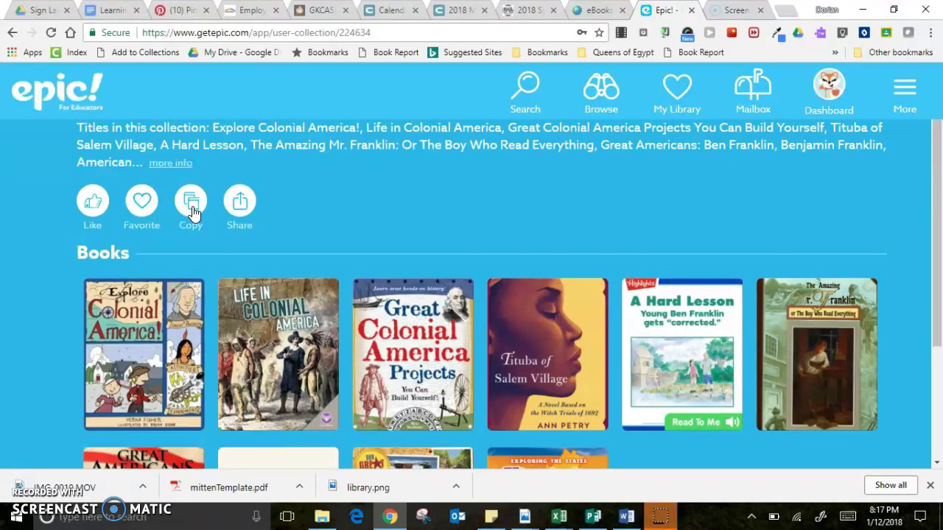
{"action": "left_click", "coordinate": [677, 101]}
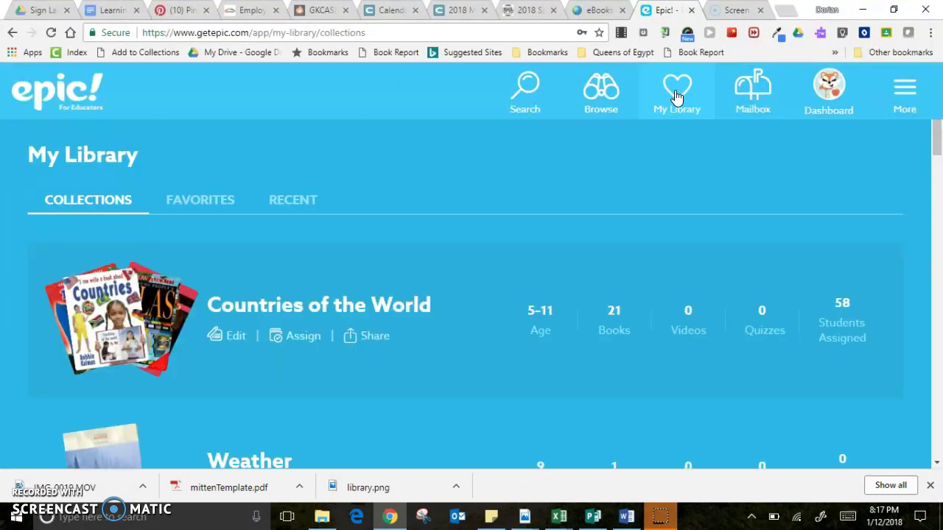
Open Countries of the World and scroll through its books such as France, Mexico, Egypt and Japan.
{"action": "left_click", "coordinate": [110, 302]}
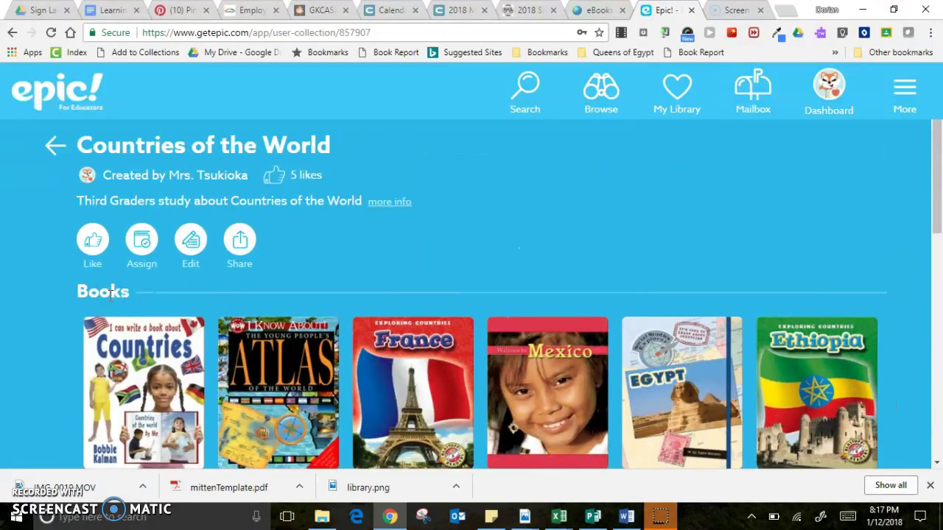
{"action": "scroll", "coordinate": [110, 295], "scroll_direction": "down", "scroll_amount": 4}
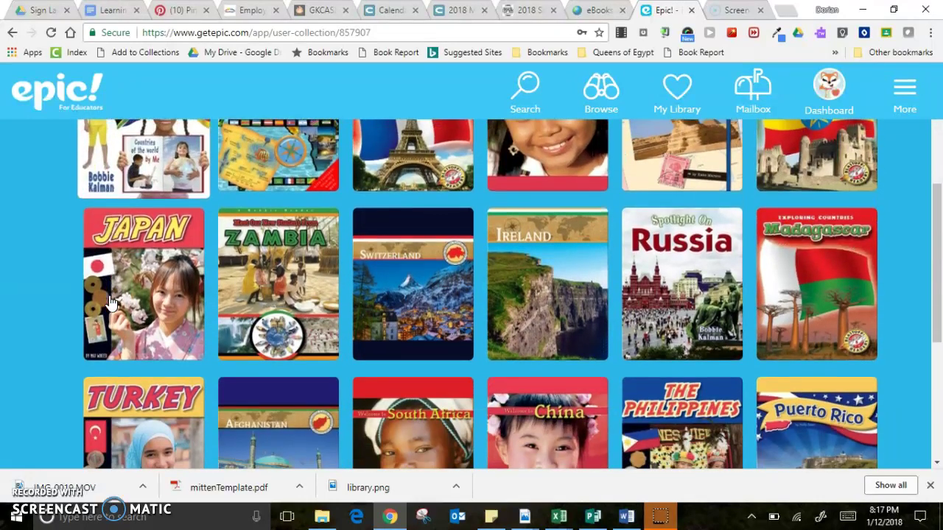
{"action": "scroll", "coordinate": [111, 302], "scroll_direction": "up", "scroll_amount": 4}
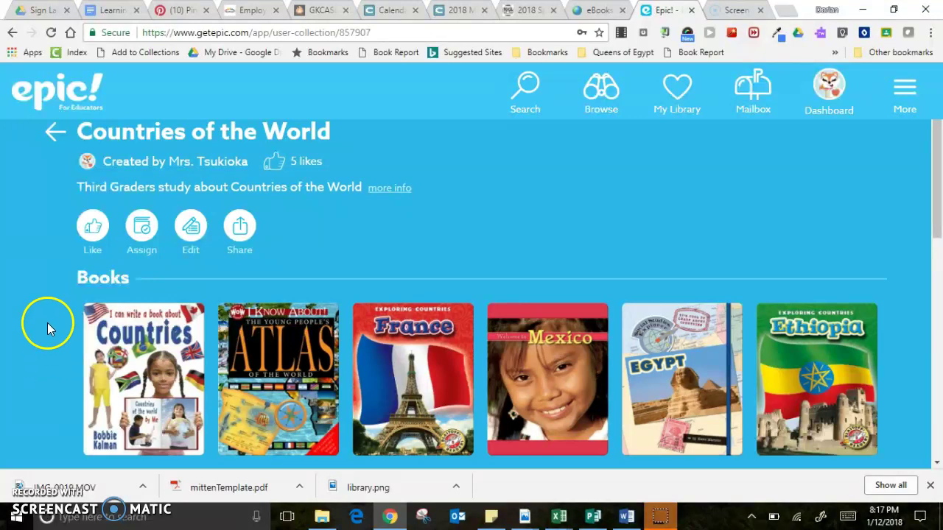
{"action": "left_click", "coordinate": [142, 230]}
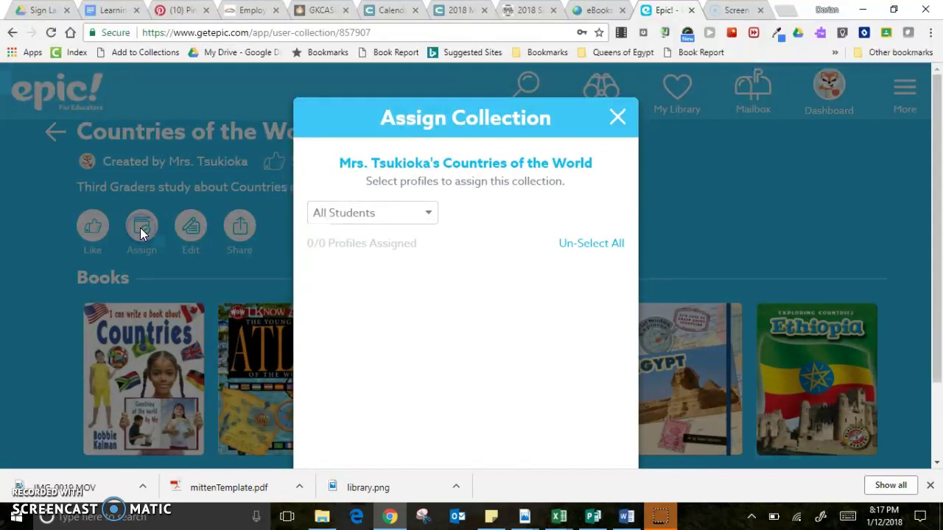
{"action": "left_click", "coordinate": [418, 222]}
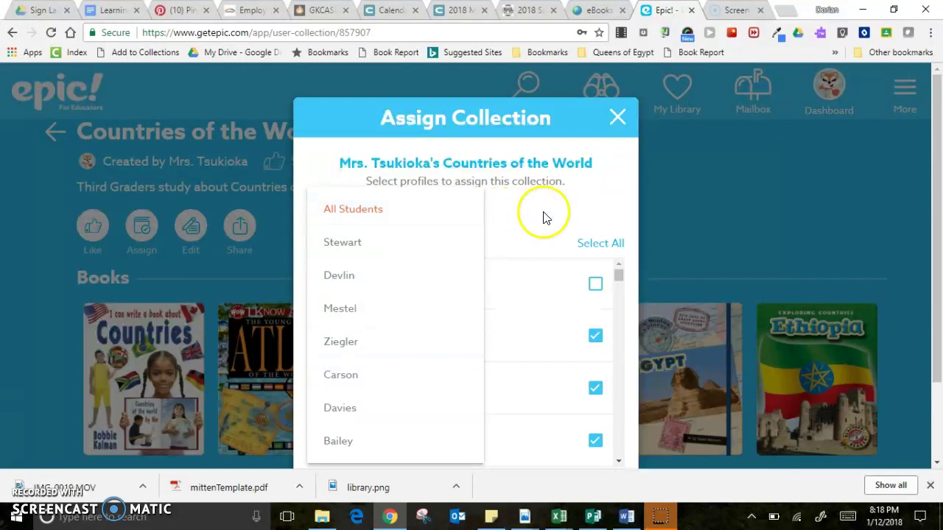
{"action": "left_click", "coordinate": [617, 118]}
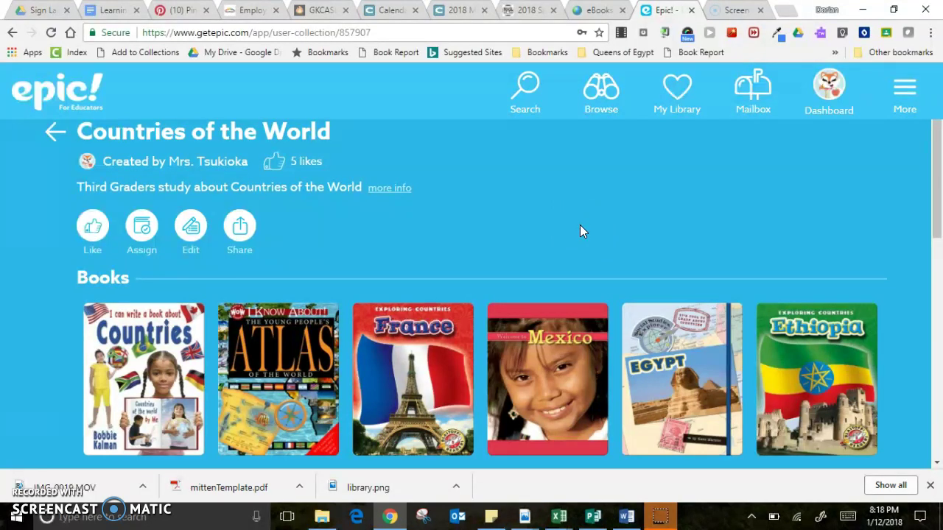
Open Exploring Countries: France, page forward, then back to the pages on French art and architecture.
{"action": "left_click", "coordinate": [428, 368]}
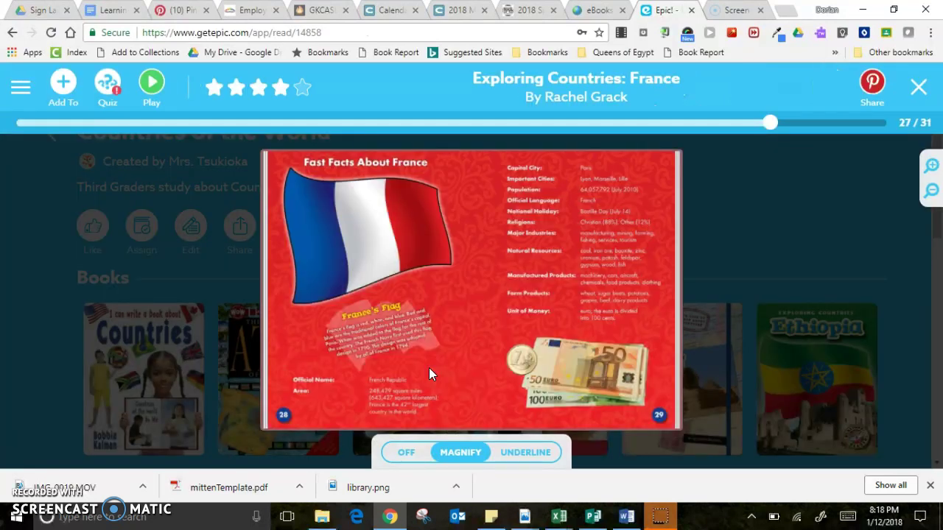
{"action": "left_click", "coordinate": [663, 329]}
{"action": "left_click", "coordinate": [664, 327]}
{"action": "left_click", "coordinate": [281, 288]}
{"action": "left_click", "coordinate": [280, 291]}
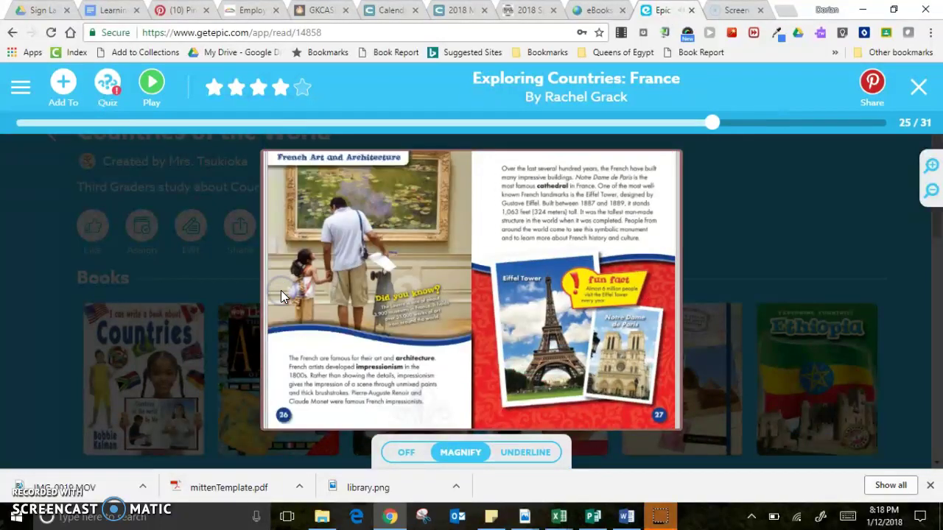